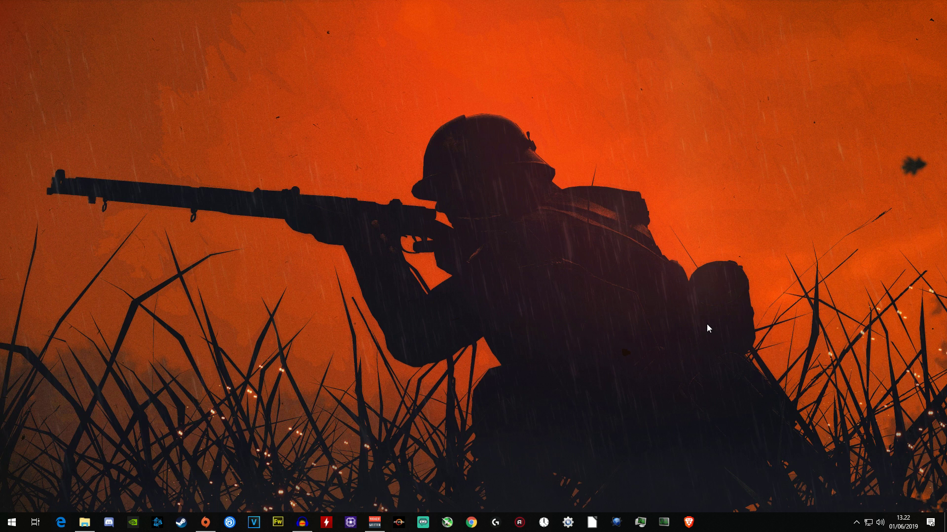
# Open Task Manager's performance view and launch Resource Monitor to inspect the standby and free portions of physical memory
pyautogui.click(856, 522)
pyautogui.rightClick(810, 523)
pyautogui.click(823, 471)
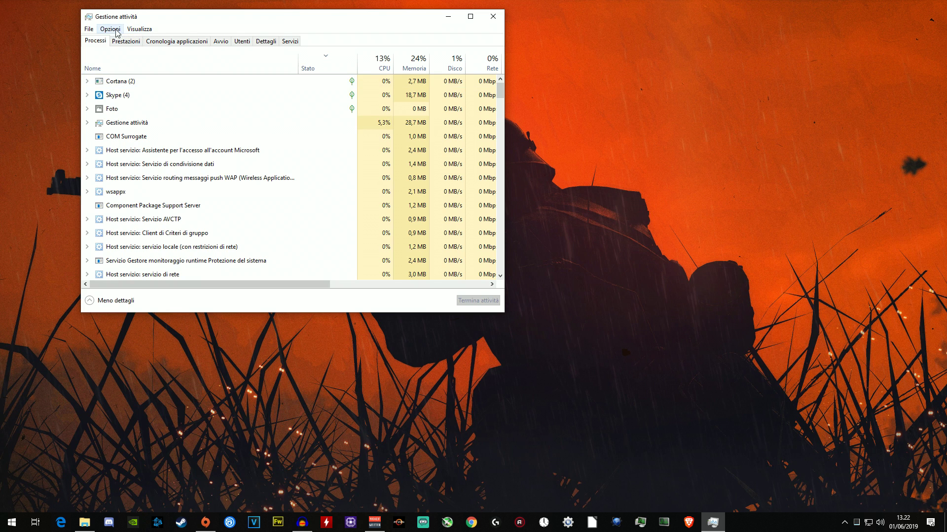
pyautogui.click(124, 41)
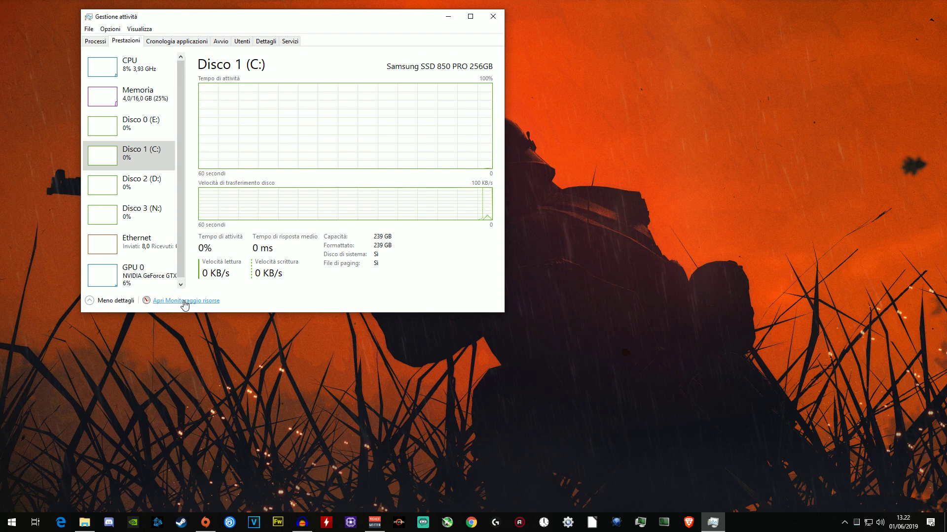
pyautogui.click(170, 301)
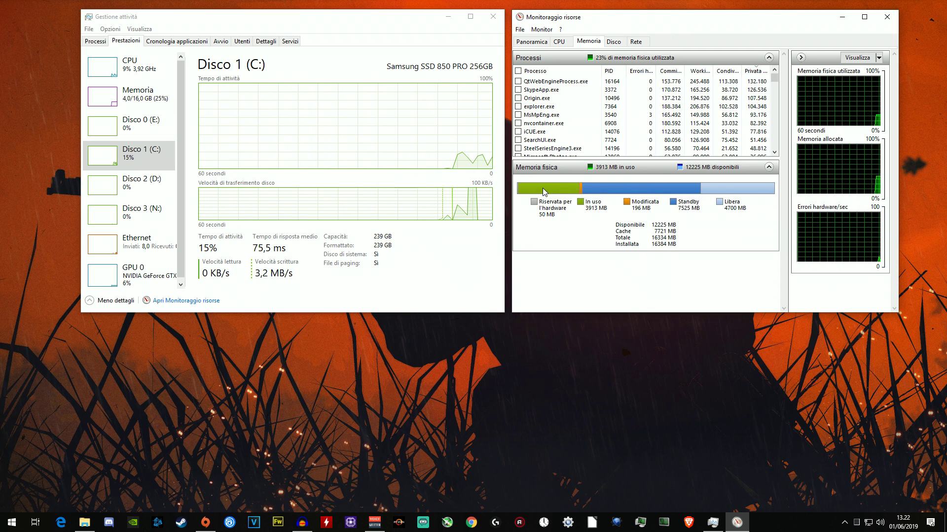
pyautogui.moveTo(683, 192)
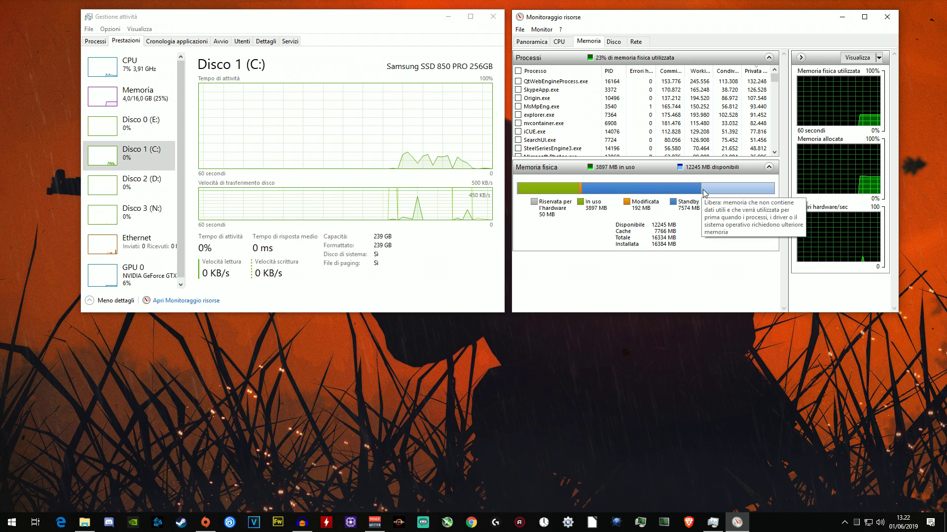
pyautogui.moveTo(596, 192)
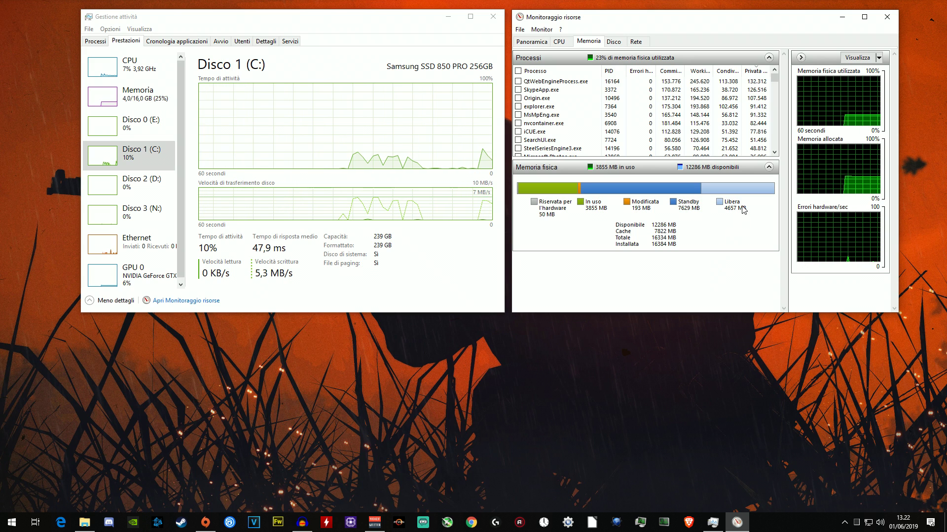
pyautogui.moveTo(743, 210)
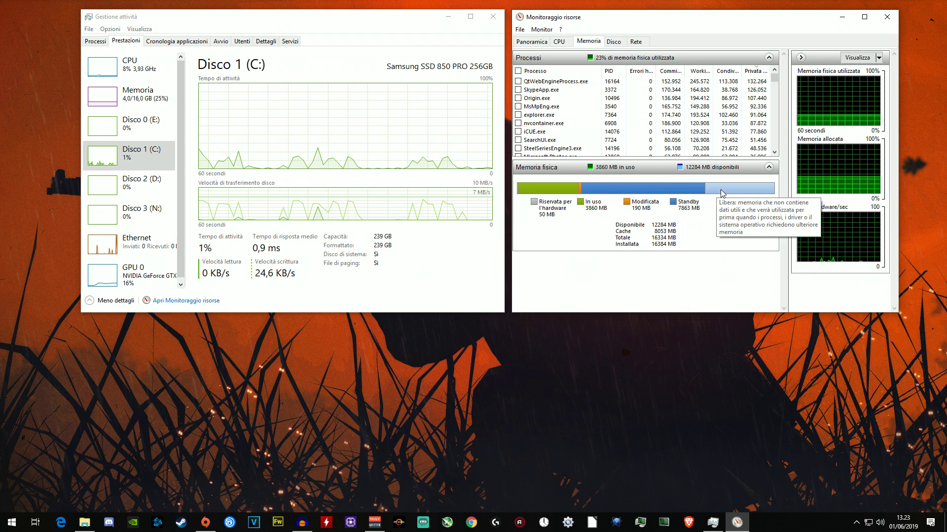
# Launch Battlefield V Deluxe Edition from the Origin game library and minimize Origin
pyautogui.click(204, 525)
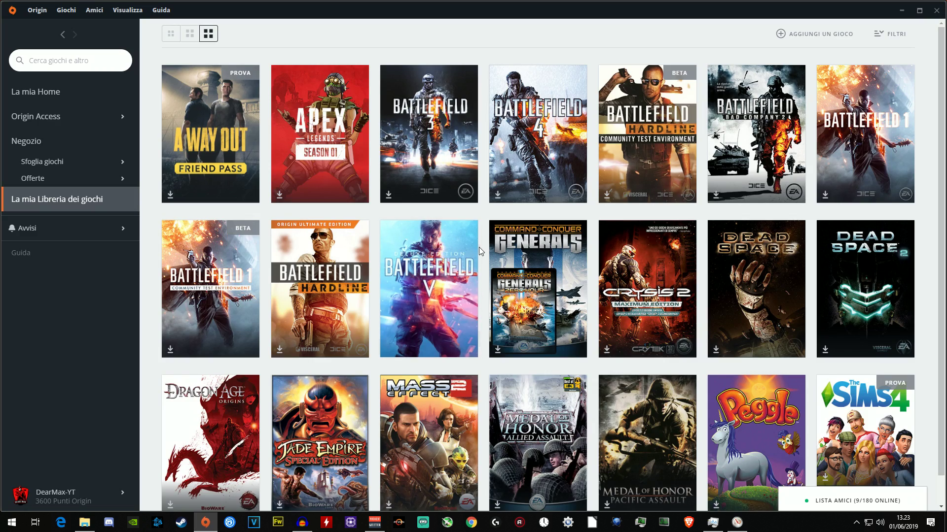
pyautogui.click(462, 261)
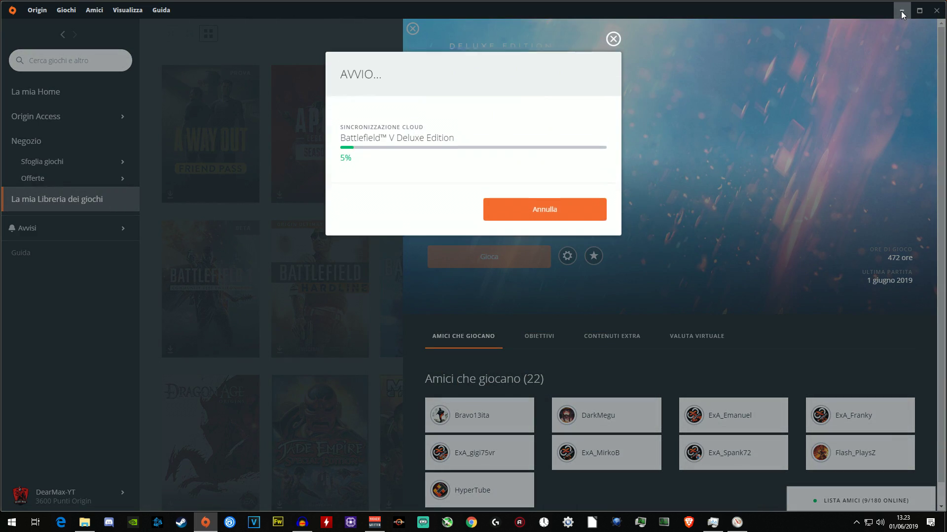
pyautogui.click(902, 10)
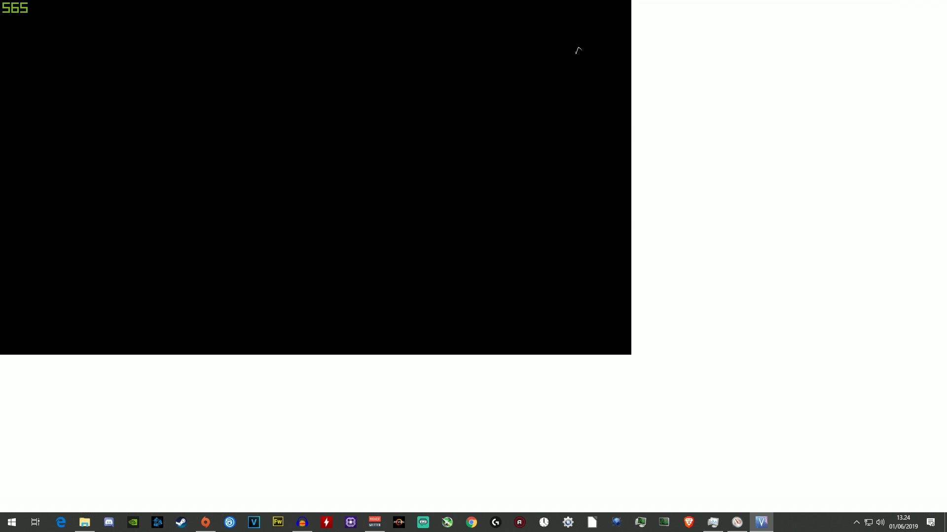
# Switch from the game back to Resource Monitor and check the standby and free memory
pyautogui.hotkey('alt', 'Tab')
pyautogui.hotkey('alt', 'Tab')
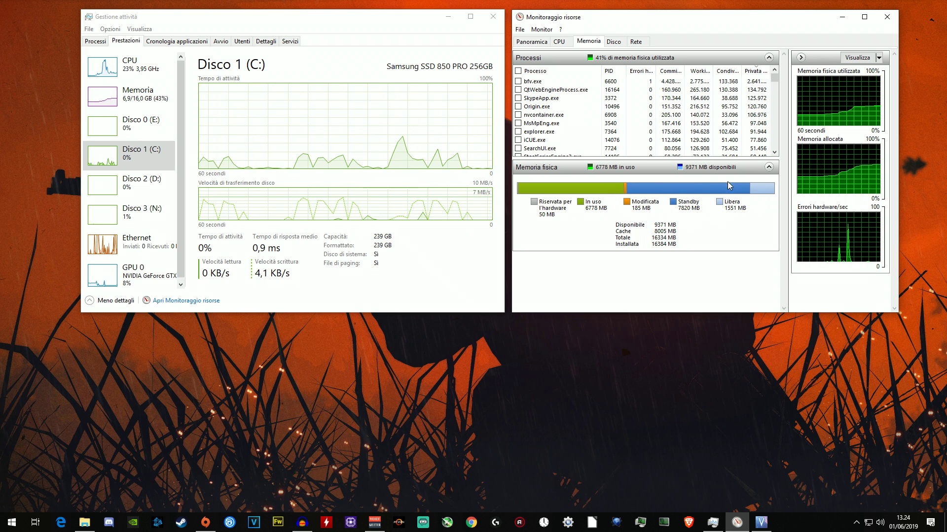
pyautogui.moveTo(694, 191)
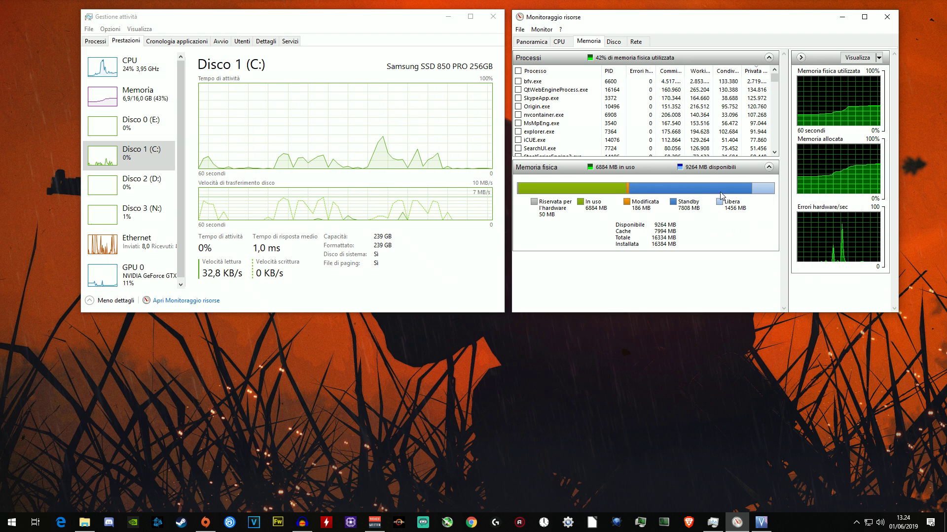
# Open Process Hacker's system information, bring up its detailed memory lists, and arrange the windows so Resource Monitor's memory bar stays uncovered
pyautogui.click(647, 524)
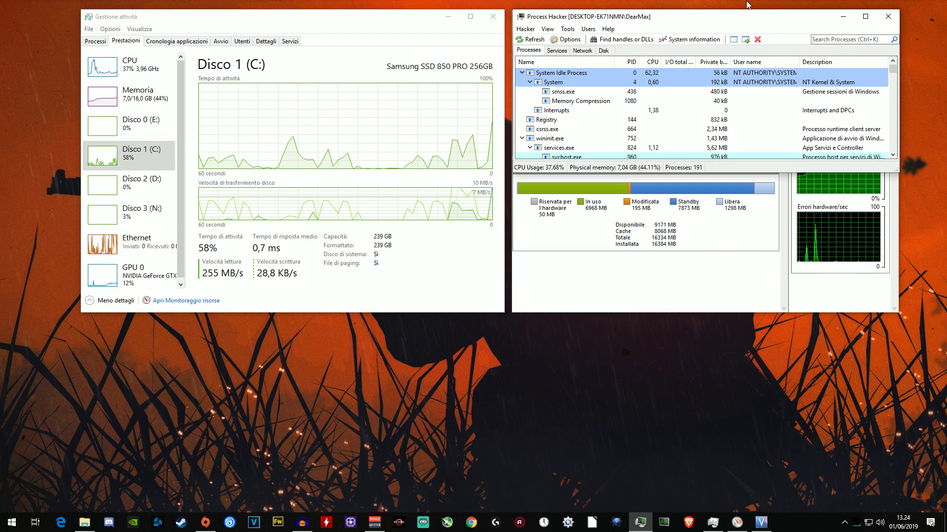
pyautogui.moveTo(742, 21); pyautogui.dragTo(387, 46)
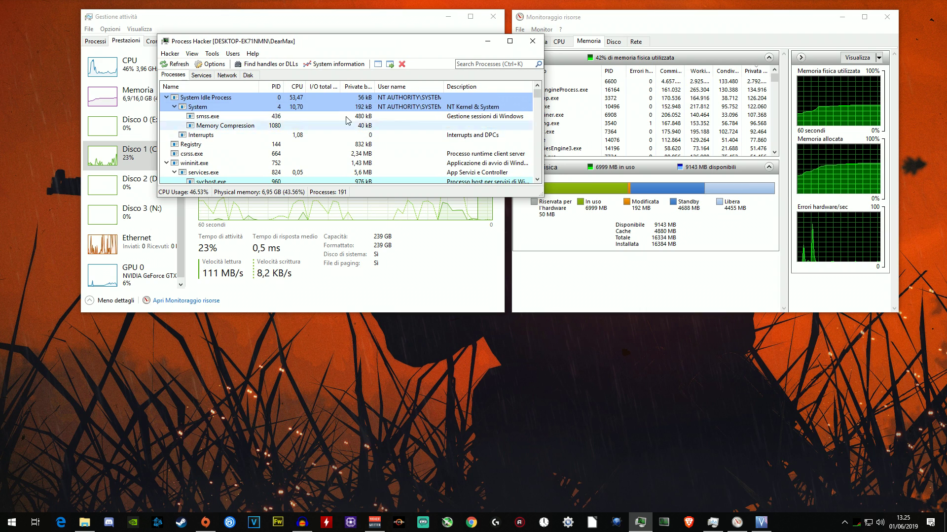
pyautogui.moveTo(302, 45); pyautogui.dragTo(356, 72)
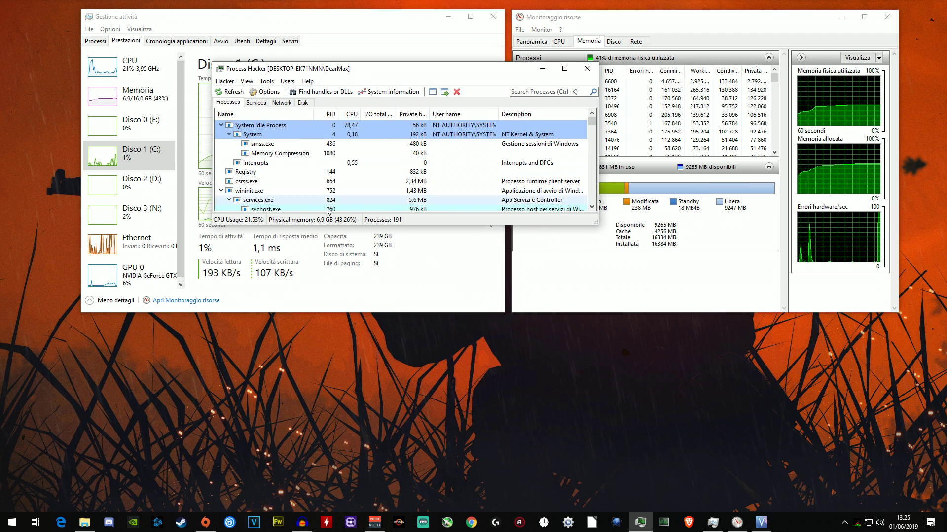
pyautogui.click(389, 92)
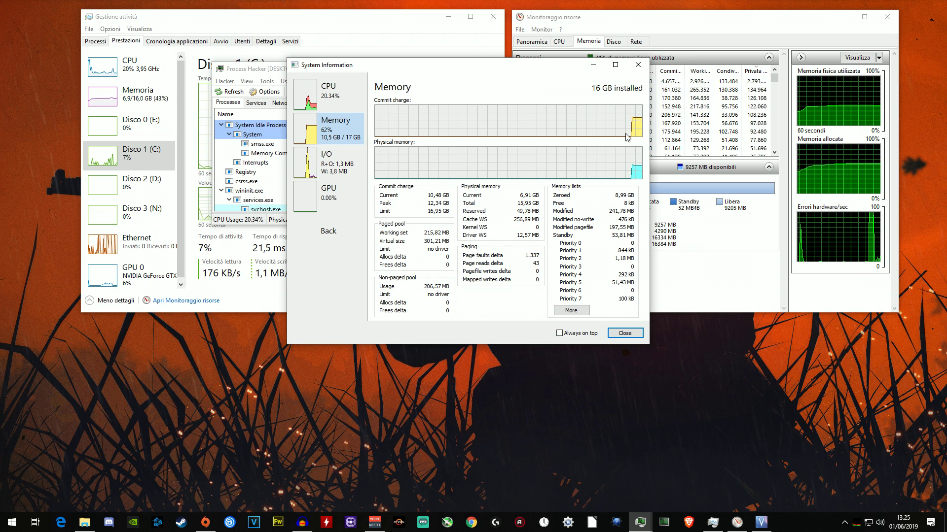
pyautogui.click(571, 310)
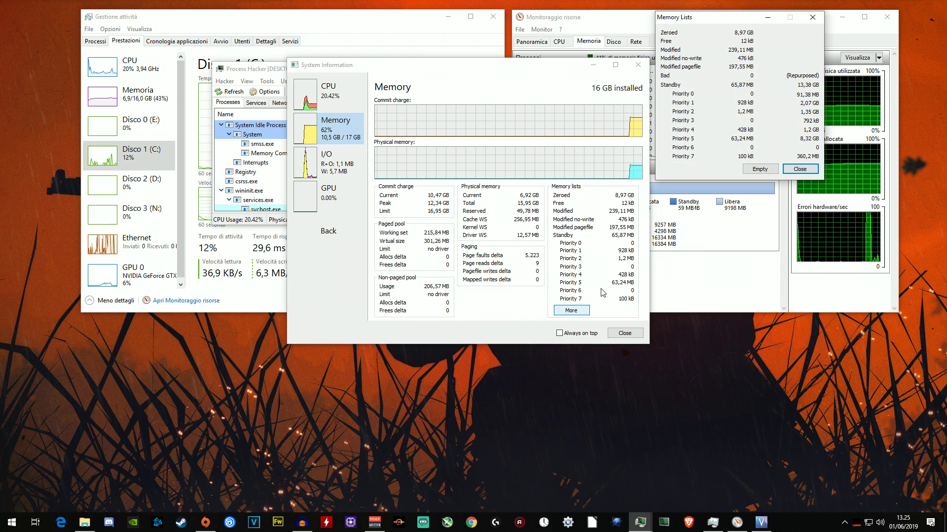
pyautogui.moveTo(738, 23); pyautogui.dragTo(671, 242)
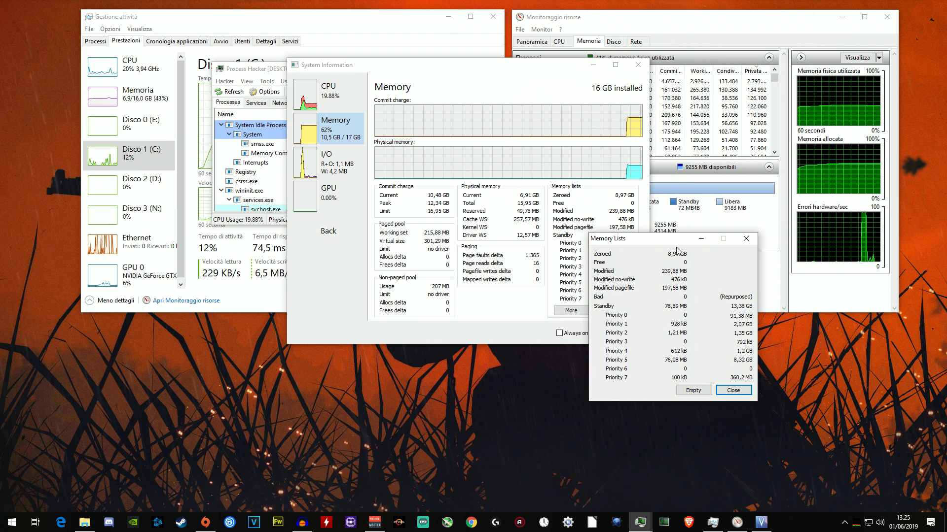
# Empty the standby list from Process Hacker's memory lists and approve the elevation request
pyautogui.click(693, 390)
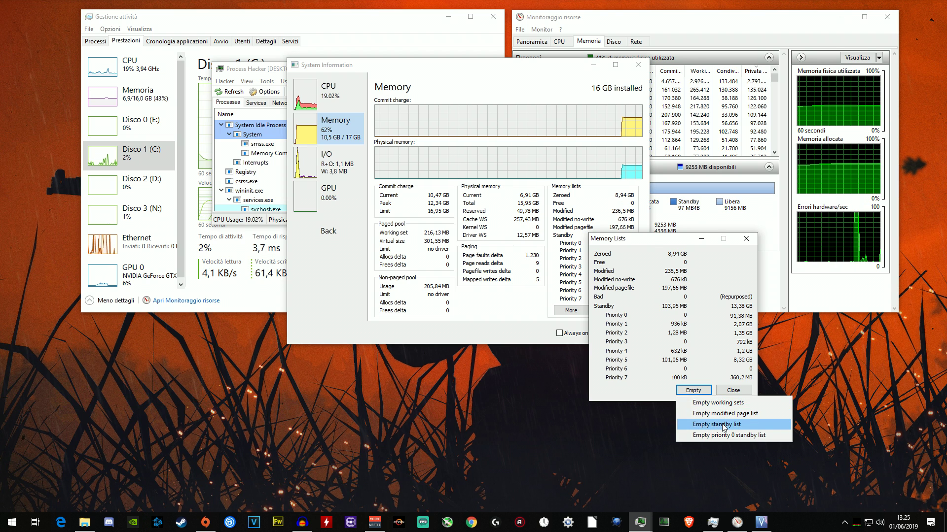
pyautogui.click(710, 430)
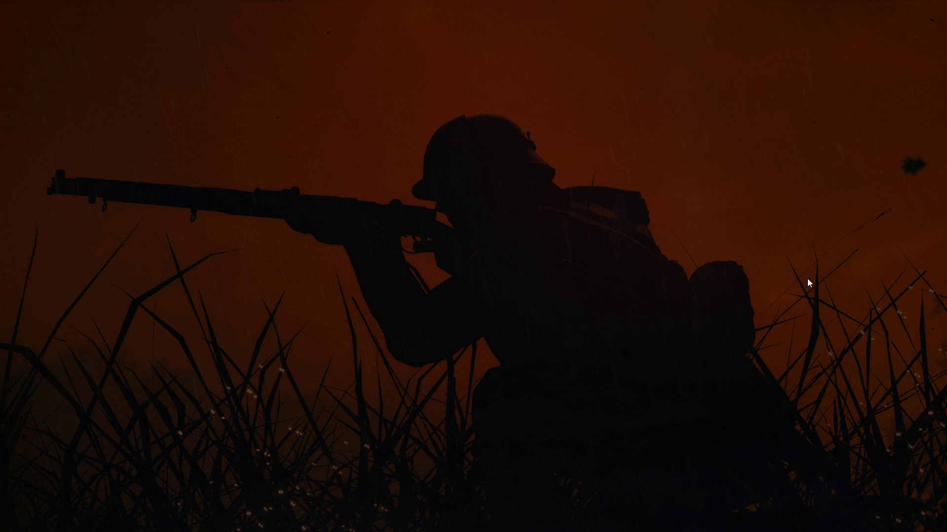
pyautogui.click(440, 327)
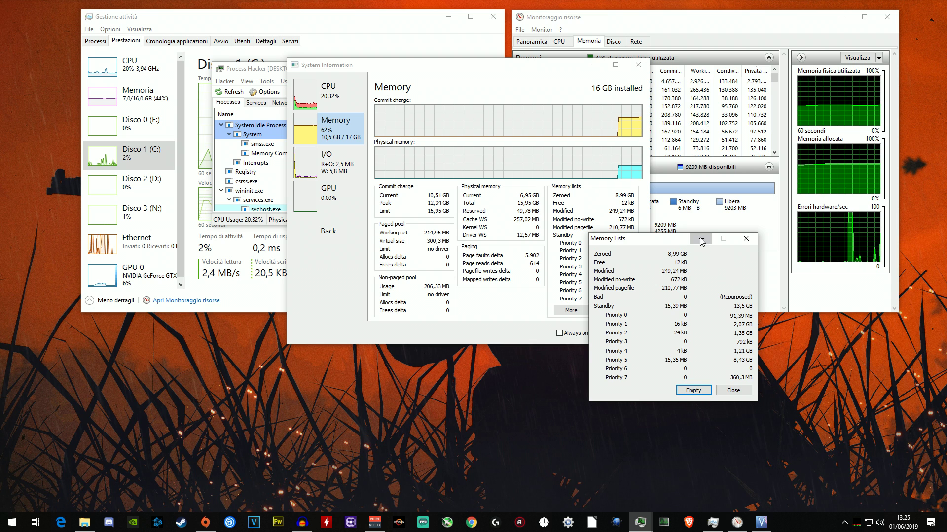
# Minimize the Process Hacker windows and check the free memory in Resource Monitor
pyautogui.click(700, 238)
pyautogui.click(593, 65)
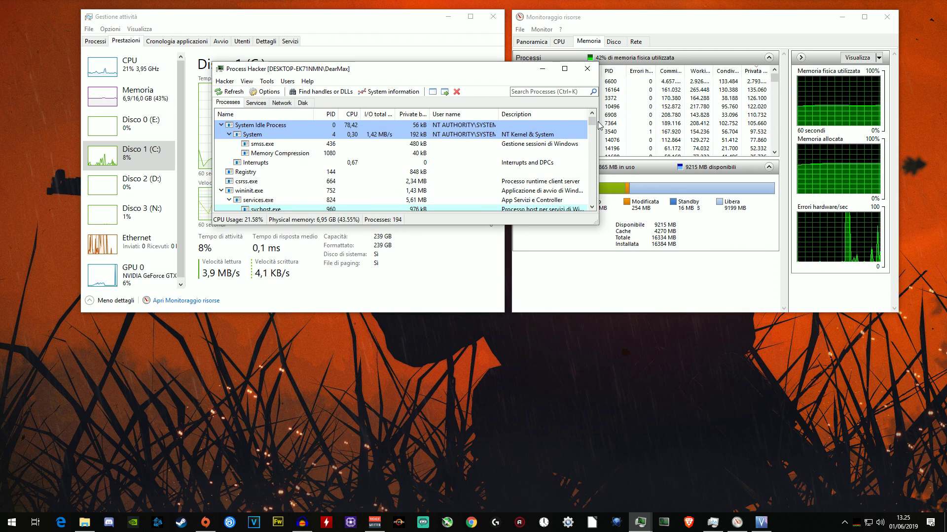
pyautogui.click(545, 71)
pyautogui.moveTo(715, 196)
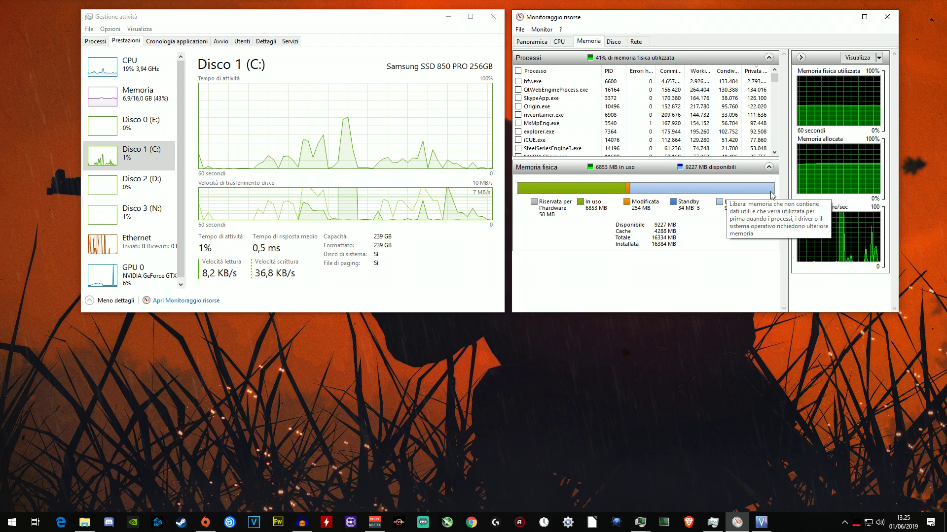
# Restore Process Hacker's System Information window, then close it together with its Memory Lists window
pyautogui.click(712, 523)
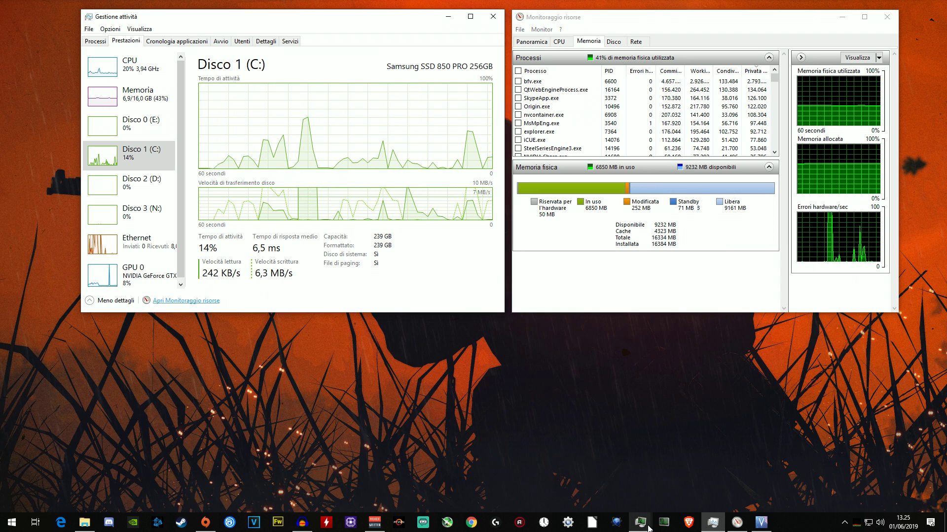
pyautogui.moveTo(640, 524)
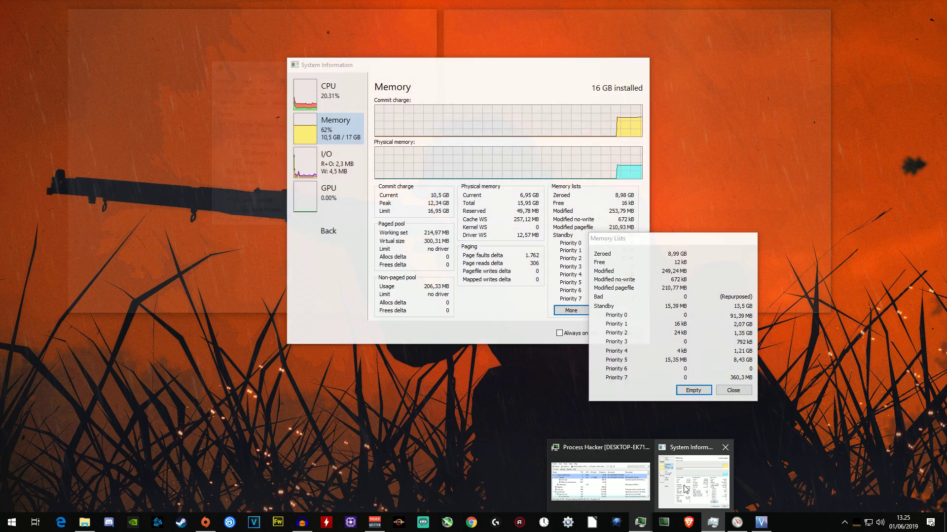
pyautogui.click(688, 485)
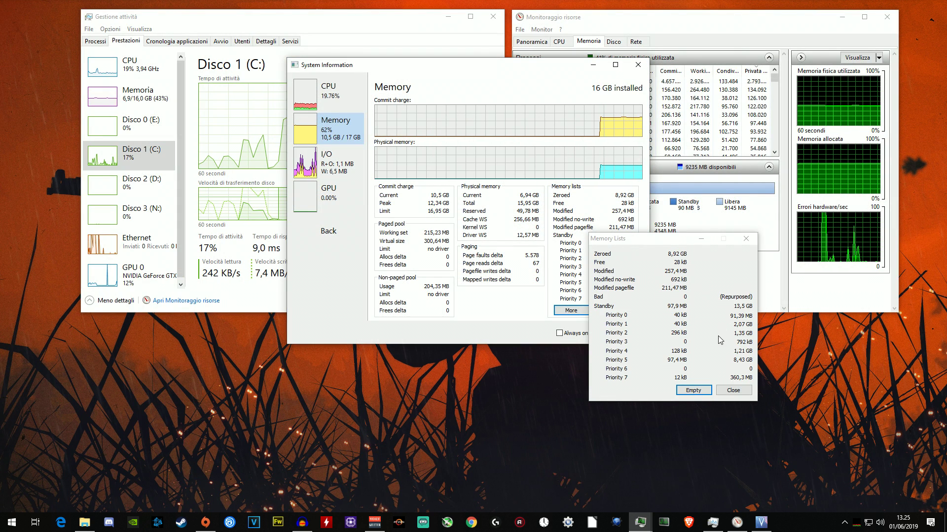
pyautogui.moveTo(521, 64); pyautogui.dragTo(382, 72)
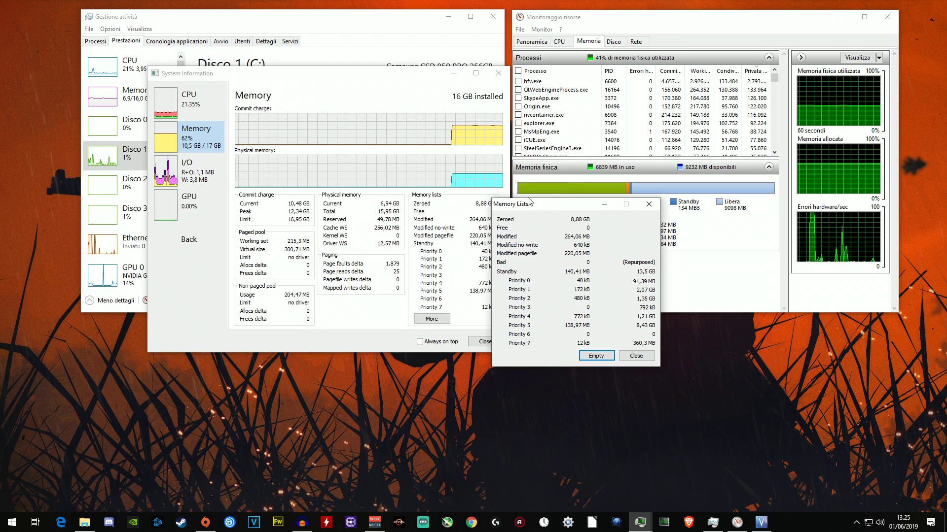
pyautogui.click(649, 206)
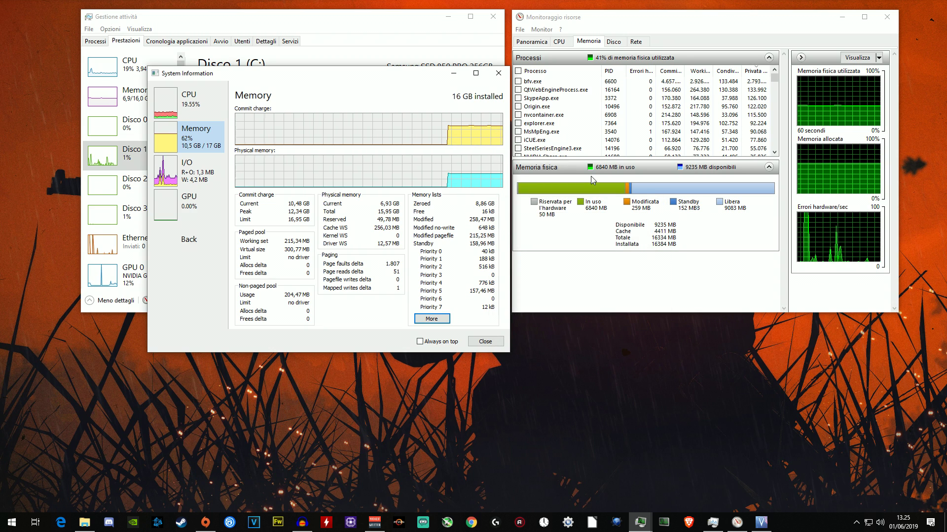
pyautogui.click(499, 76)
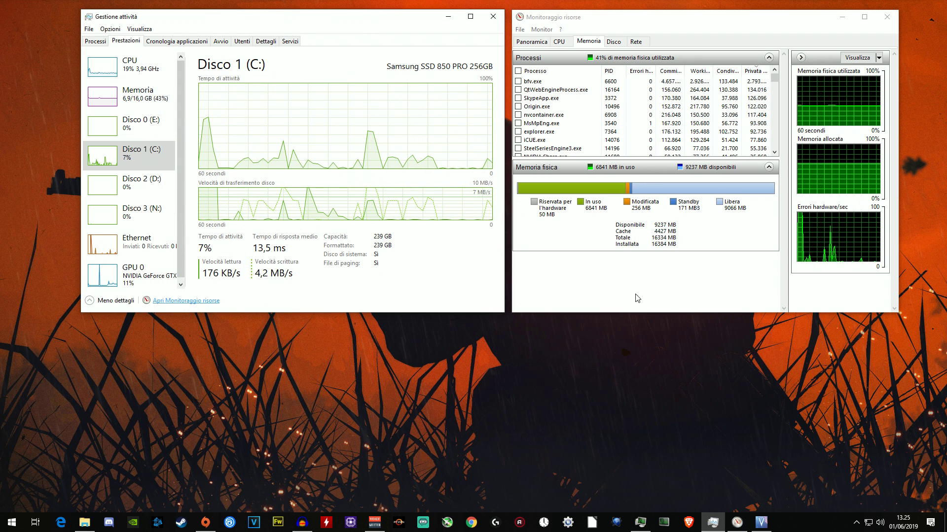
# Try to launch a new instance of Intelligent standby list cleaner
pyautogui.click(664, 522)
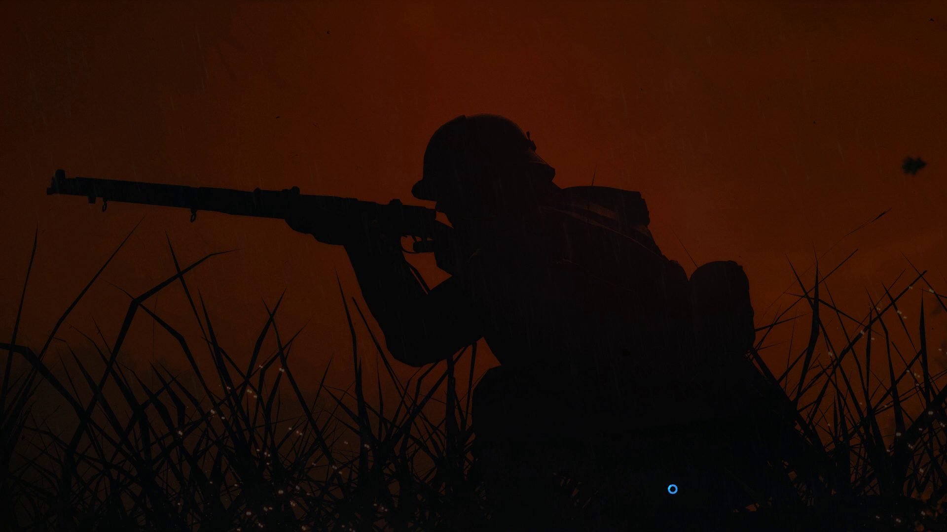
pyautogui.click(428, 334)
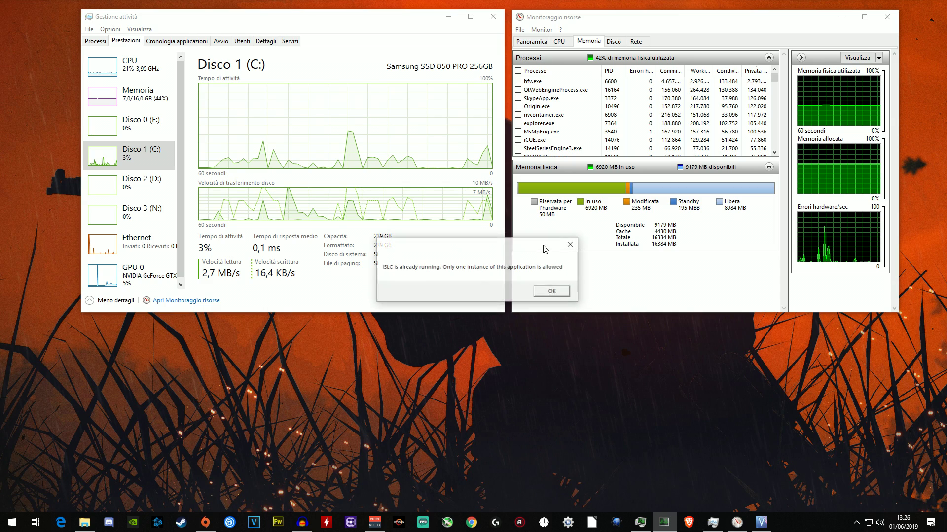
pyautogui.click(552, 291)
# Bring up the running Intelligent standby list cleaner and place its window below Resource Monitor's memory bar
pyautogui.click(857, 522)
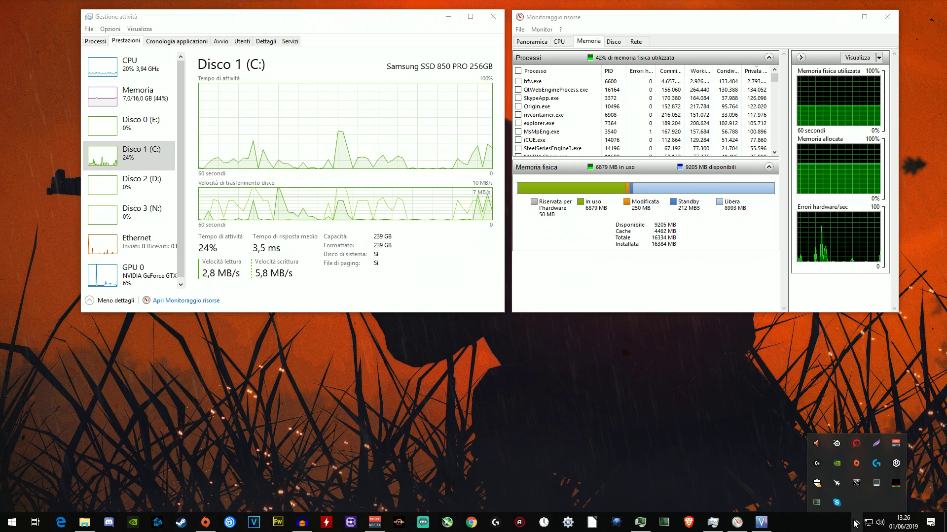
pyautogui.doubleClick(816, 504)
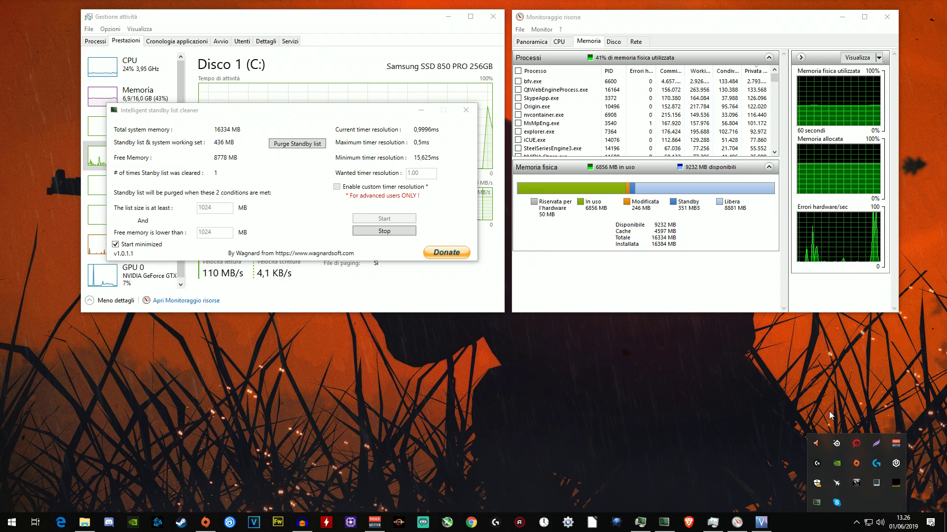
pyautogui.click(715, 335)
pyautogui.moveTo(292, 113); pyautogui.dragTo(665, 292)
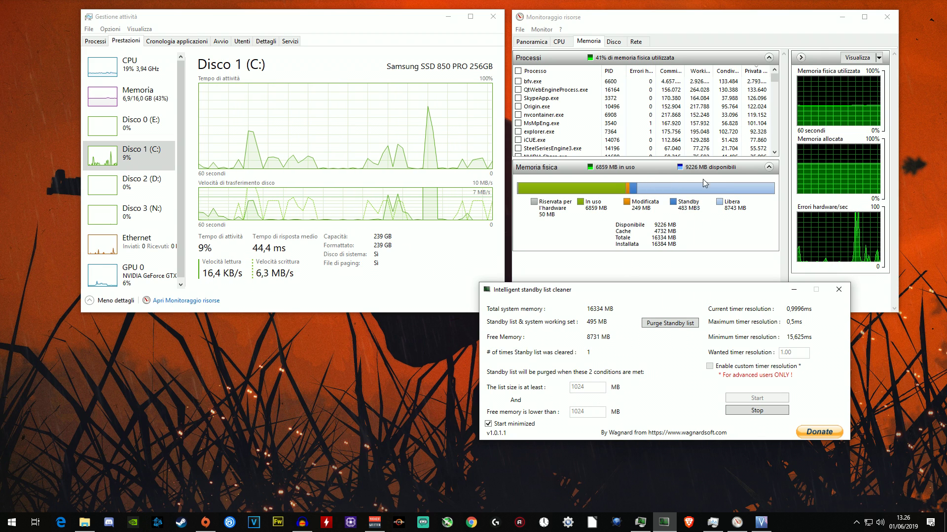
pyautogui.moveTo(639, 191)
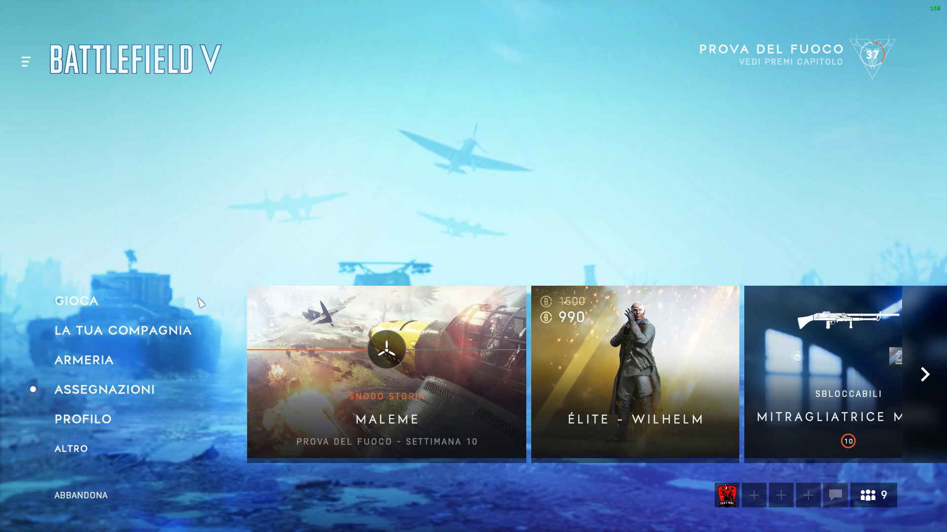
# Switch from the game to the monitoring windows, move the standby list cleaner clear of Resource Monitor, and examine the memory bar
pyautogui.hotkey('alt', 'Tab')
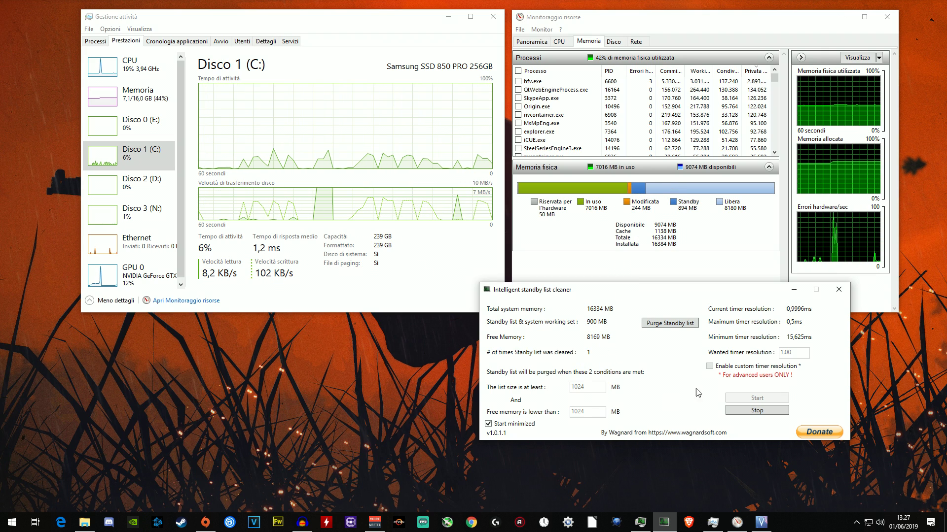
pyautogui.moveTo(719, 294)
pyautogui.mouseDown()
pyautogui.moveTo(673, 299)
pyautogui.moveTo(709, 287)
pyautogui.mouseUp()
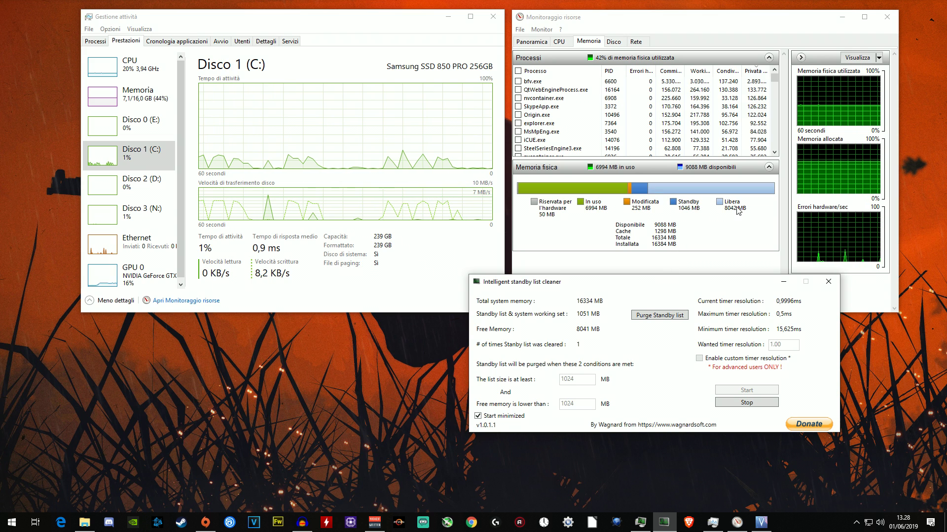
pyautogui.moveTo(651, 283); pyautogui.dragTo(698, 336)
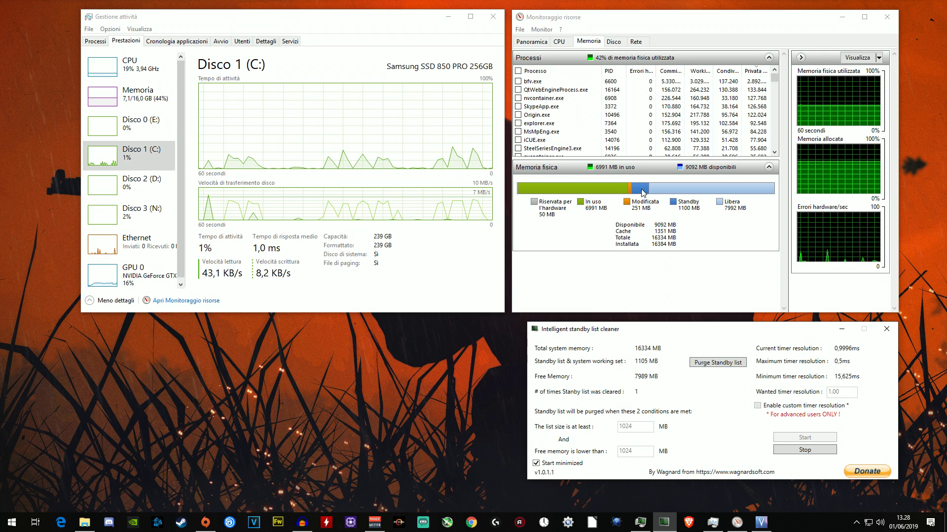
pyautogui.moveTo(743, 186)
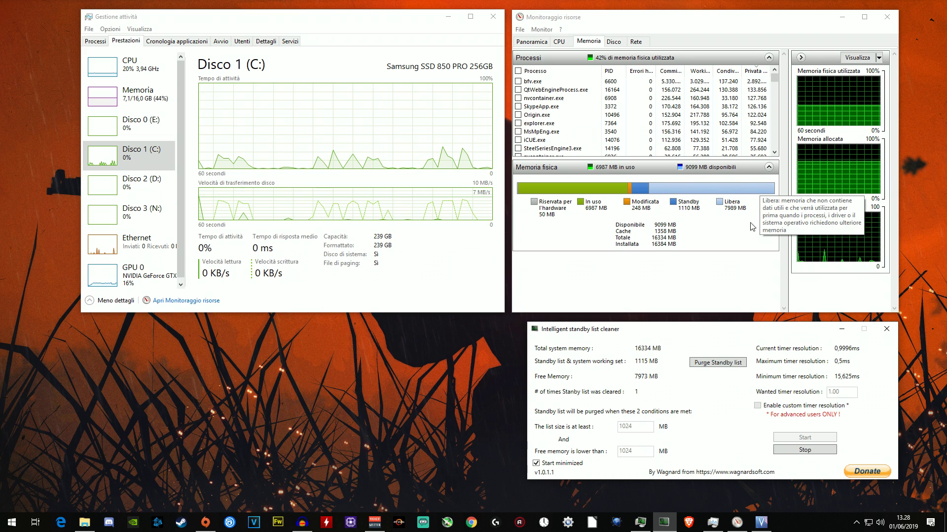